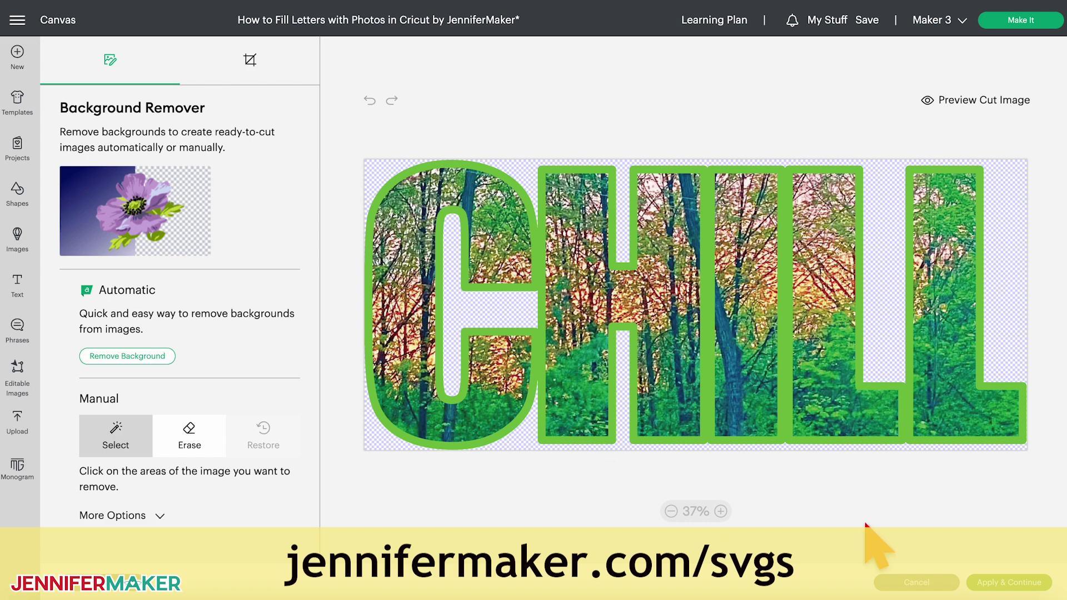
- Keep the CHILL image's background as it is and upload the image as a Print Then Cut image
{"action": "left_click", "coordinate": [1021, 583]}
{"action": "left_click", "coordinate": [687, 359]}
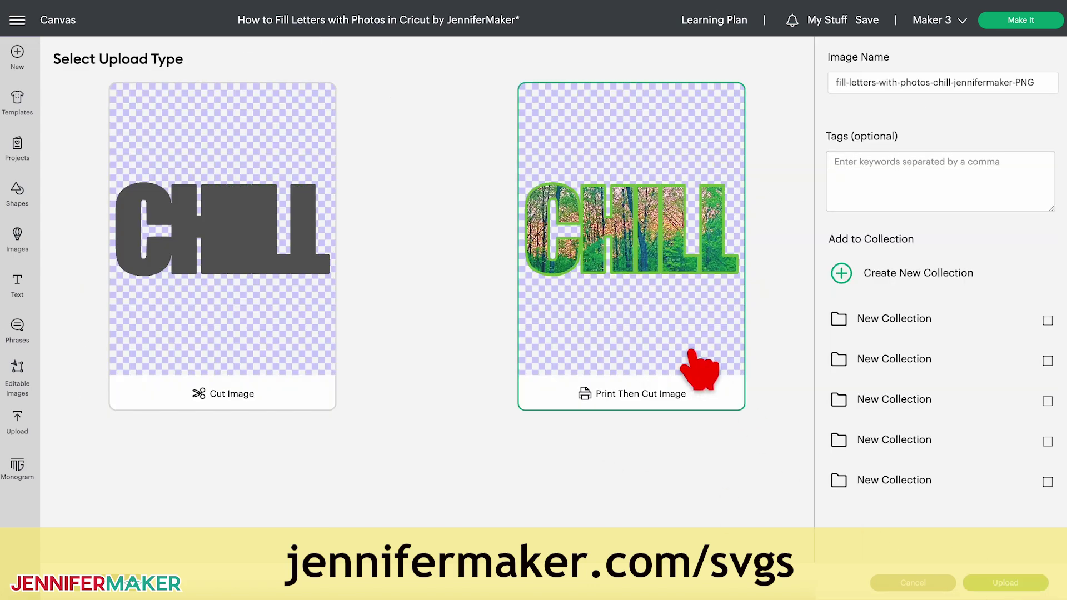
{"action": "left_click", "coordinate": [1025, 583]}
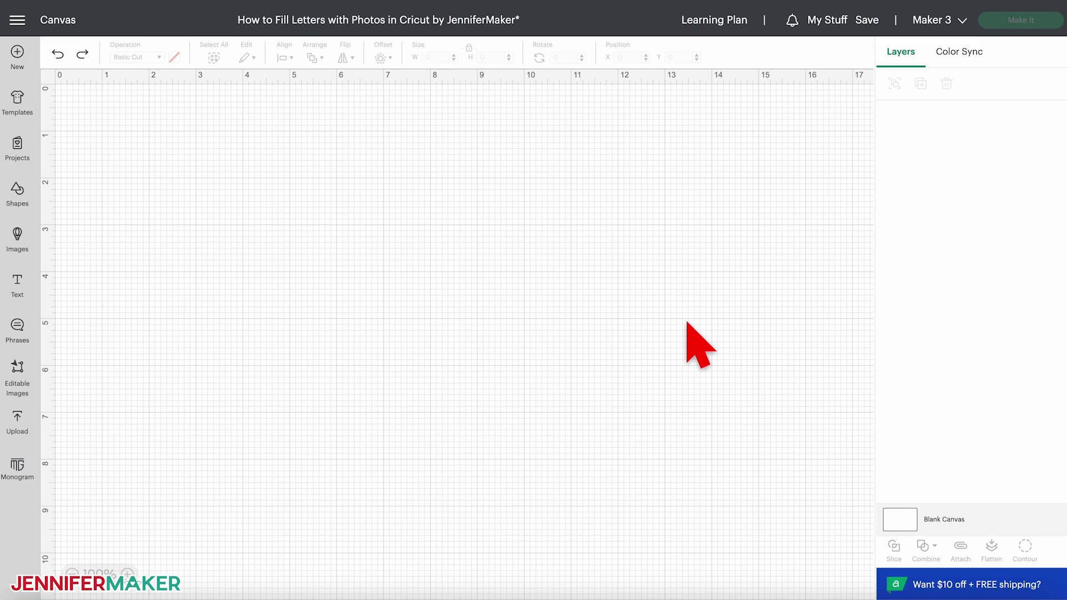
- Add a text object reading "RELAX" and change its font to the system font Impact
{"action": "left_click", "coordinate": [17, 285]}
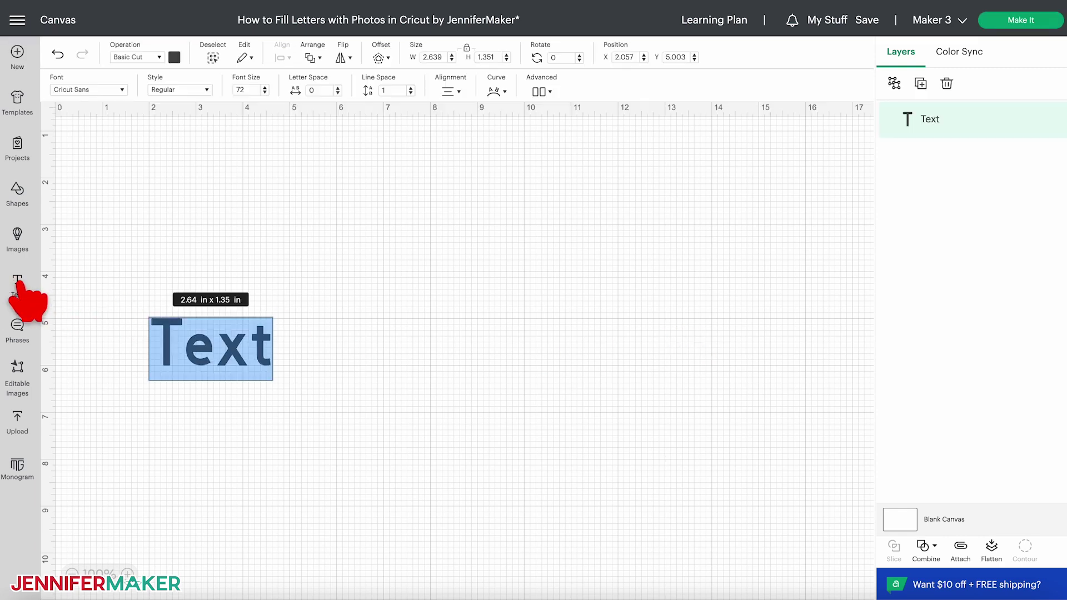
{"action": "type", "text": "RELAX"}
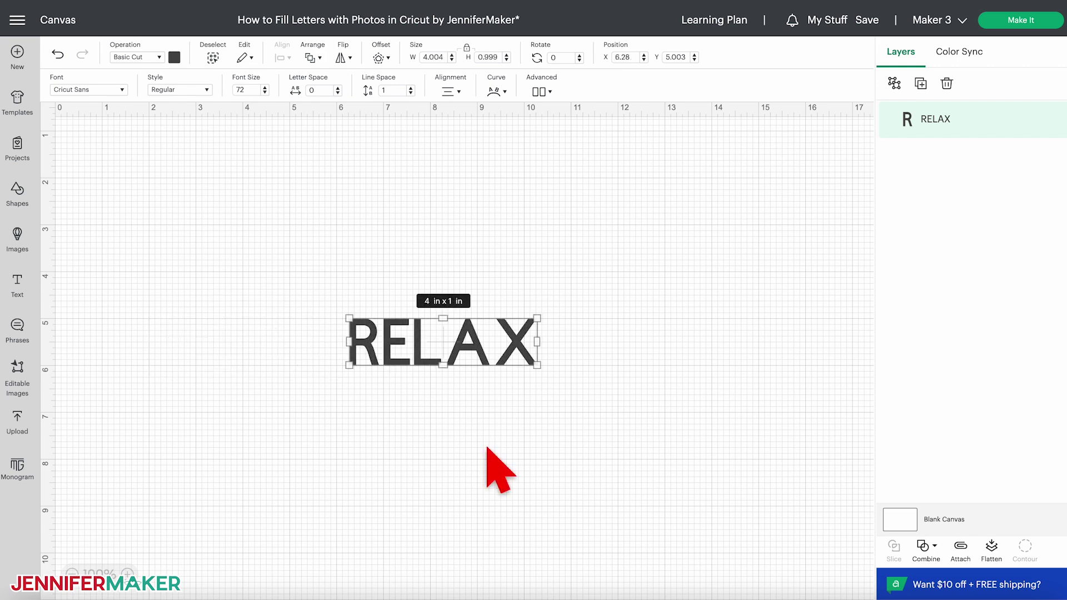
{"action": "left_click", "coordinate": [120, 90]}
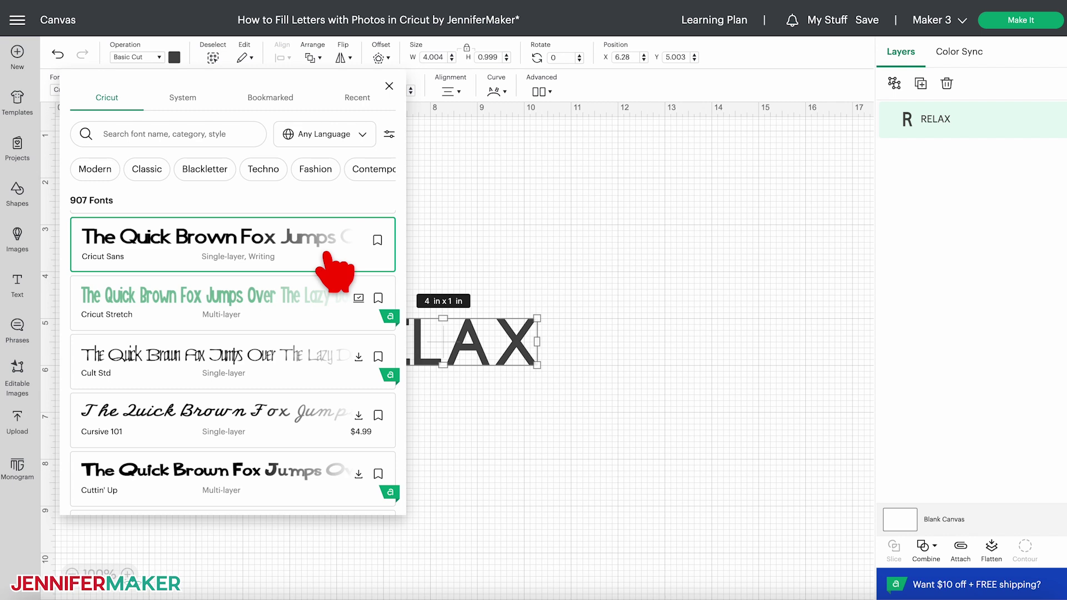
{"action": "scroll", "coordinate": [329, 256], "scroll_direction": "down", "scroll_amount": 3}
{"action": "scroll", "coordinate": [328, 255], "scroll_direction": "down", "scroll_amount": 2}
{"action": "scroll", "coordinate": [328, 255], "scroll_direction": "down", "scroll_amount": 3}
{"action": "scroll", "coordinate": [328, 256], "scroll_direction": "down", "scroll_amount": 3}
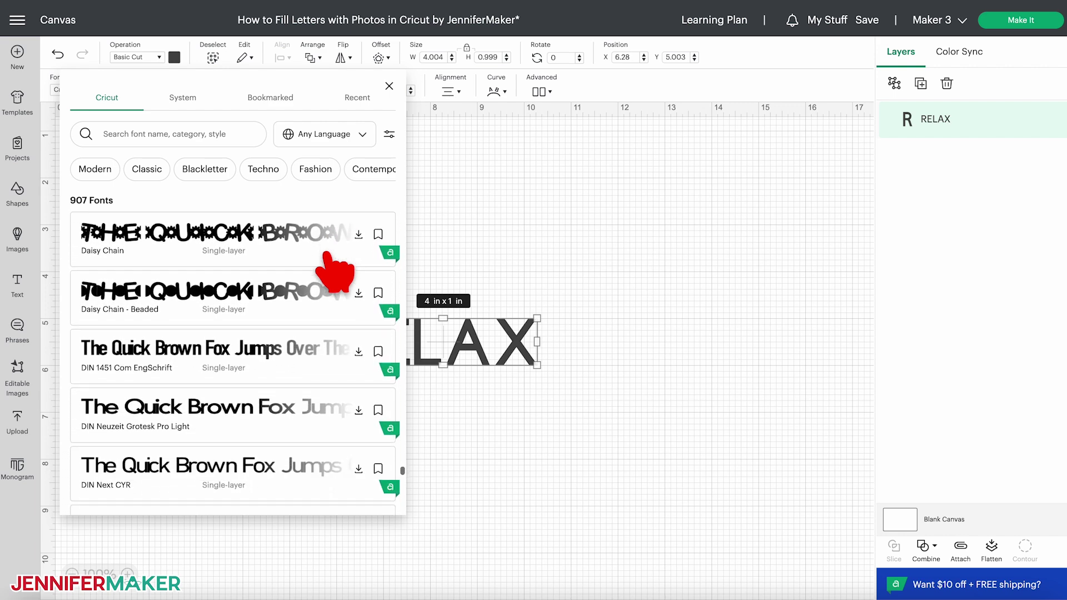
{"action": "scroll", "coordinate": [328, 255], "scroll_direction": "down", "scroll_amount": 2}
{"action": "scroll", "coordinate": [328, 256], "scroll_direction": "up", "scroll_amount": 2}
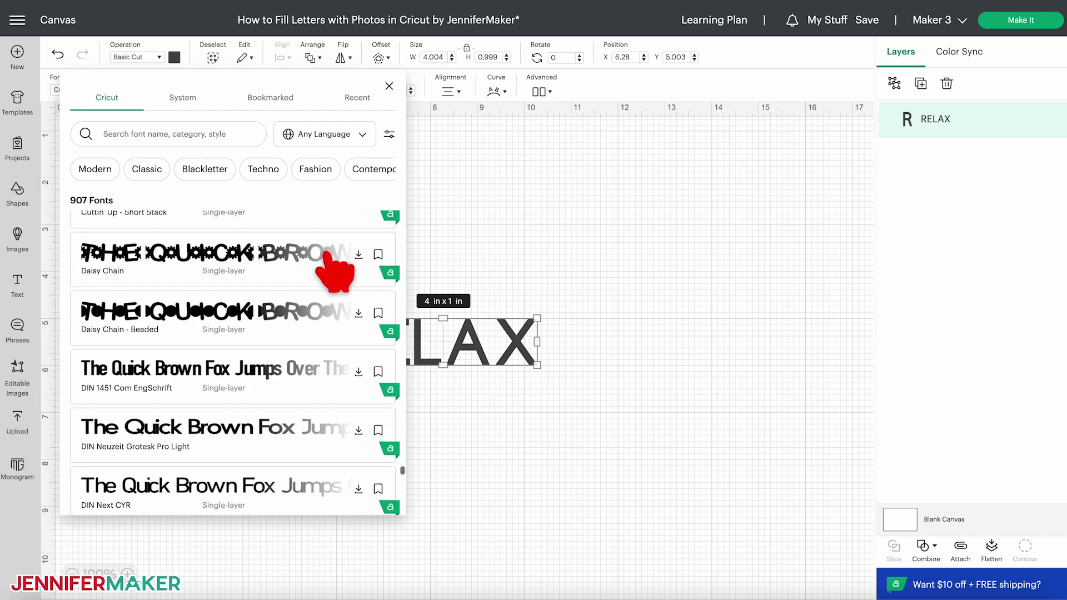
{"action": "left_click", "coordinate": [192, 99]}
{"action": "type", "text": "IMPACT"}
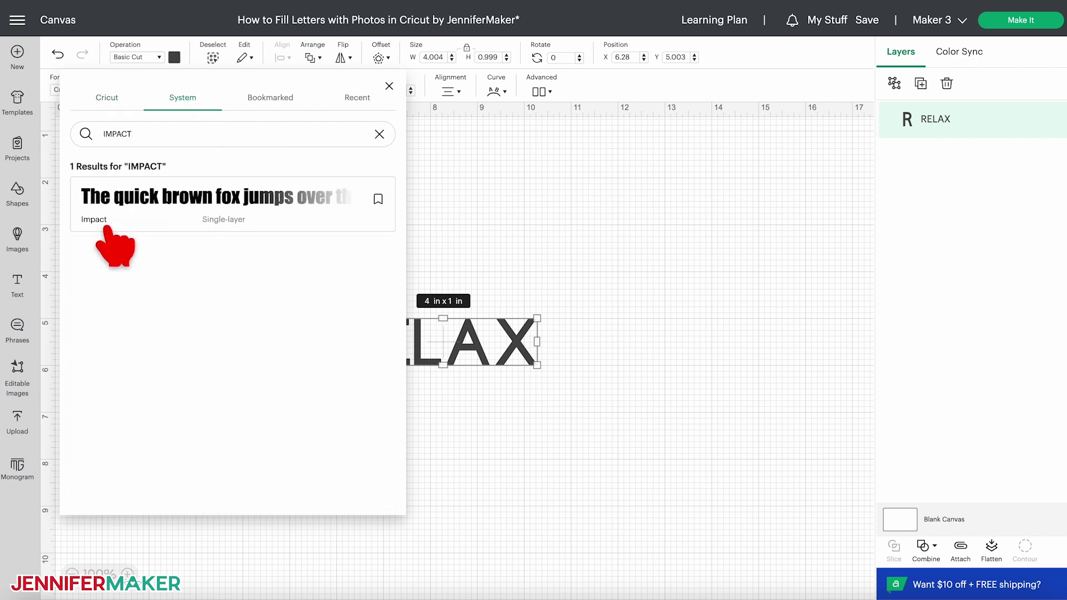
{"action": "left_click", "coordinate": [286, 199]}
{"action": "left_click", "coordinate": [468, 176]}
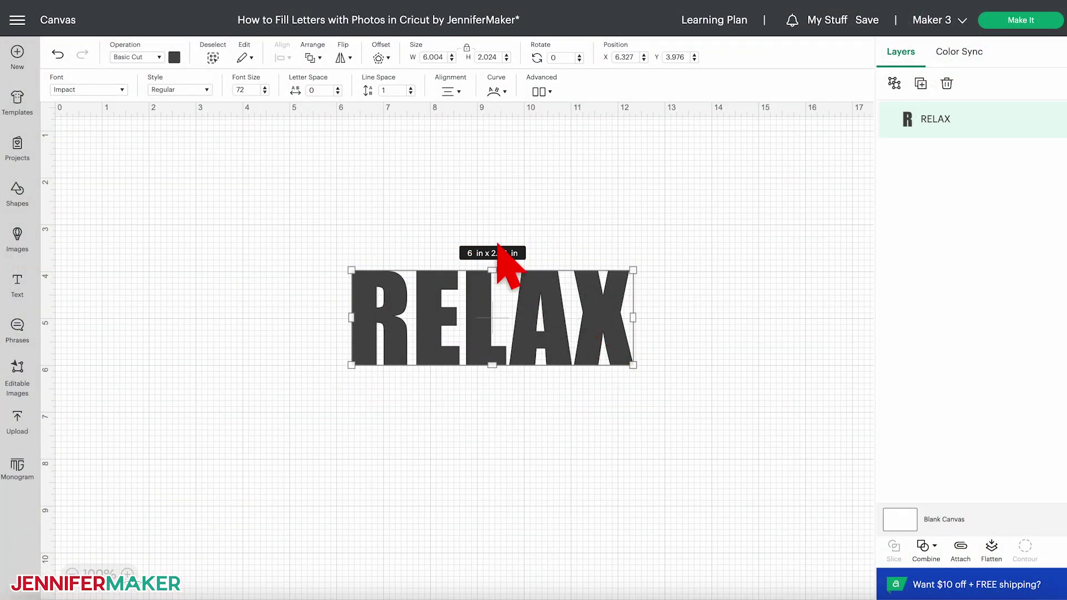
- Set the letter spacing of the RELAX text to -.5
{"action": "double_click", "coordinate": [326, 87]}
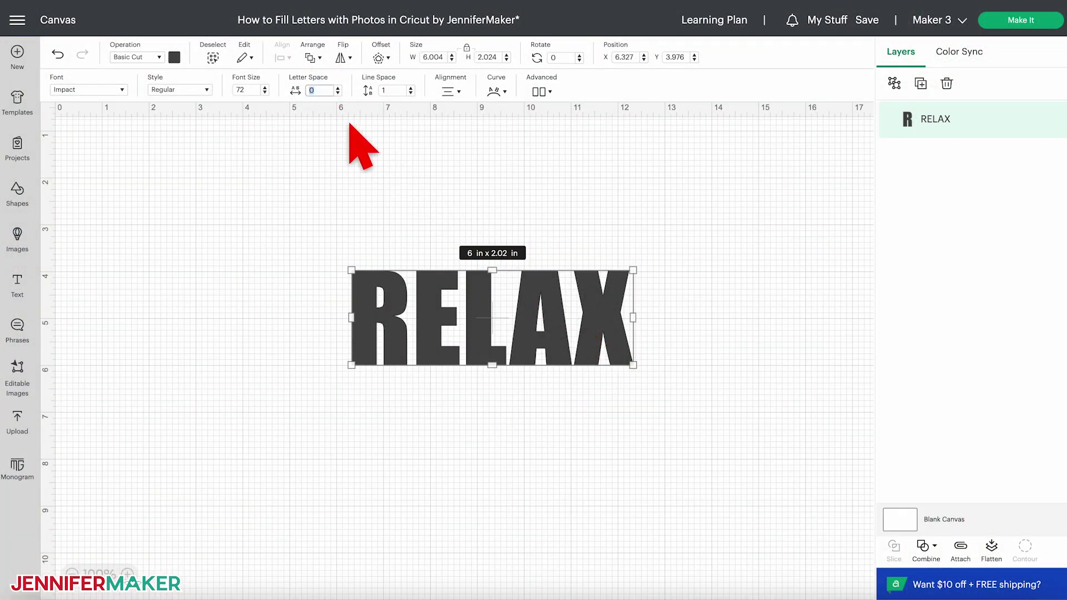
{"action": "type", "text": "-.5"}
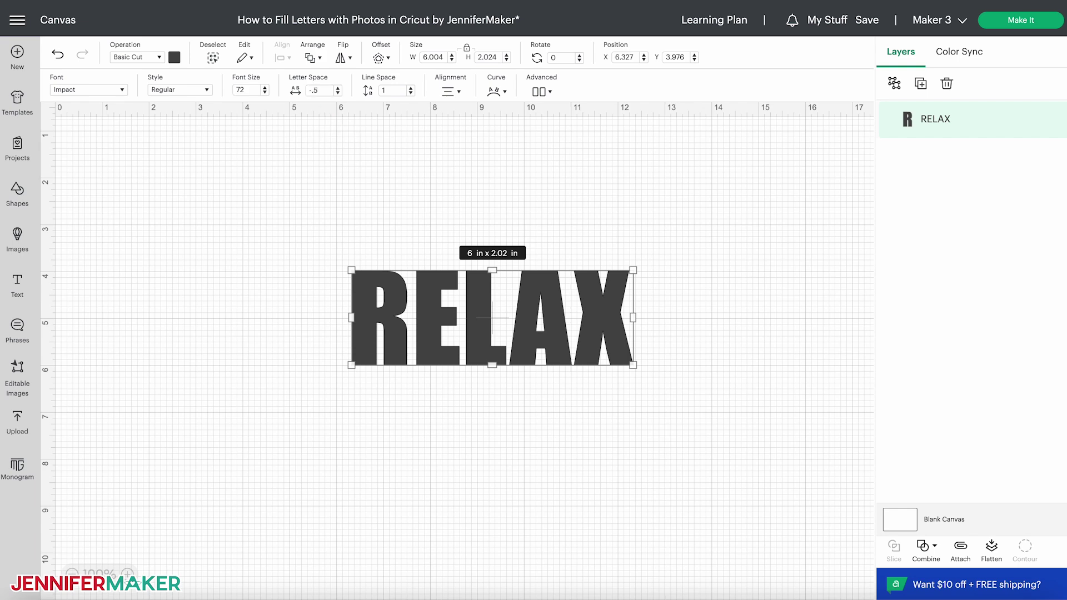
{"action": "key", "text": "Return"}
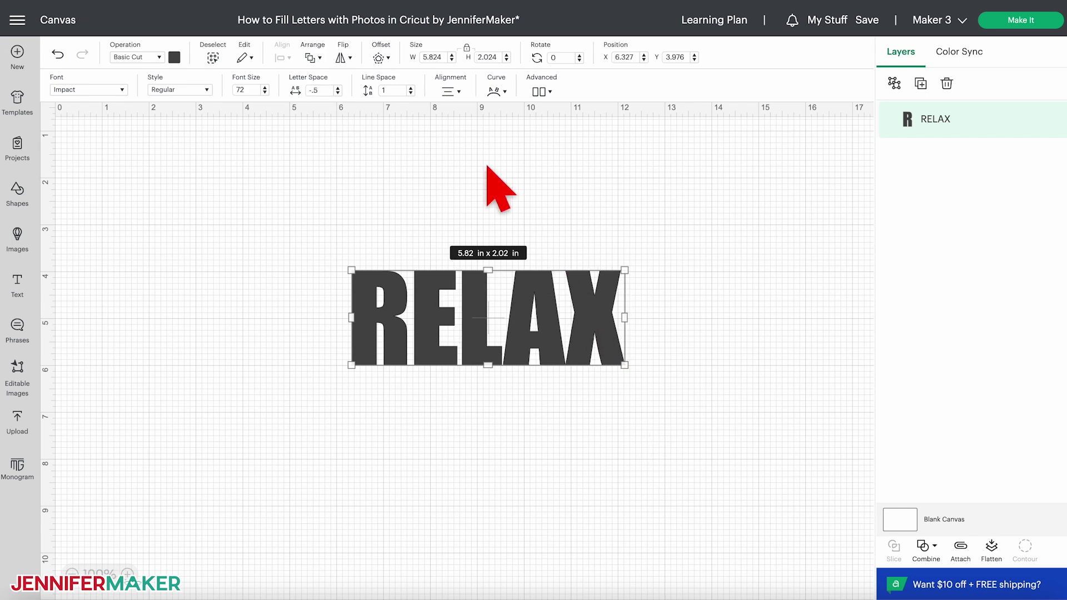
- Set the RELAX text's width to 9 in and move it to about X 4.47, Y 3.81
{"action": "left_click", "coordinate": [437, 57]}
{"action": "type", "text": "9"}
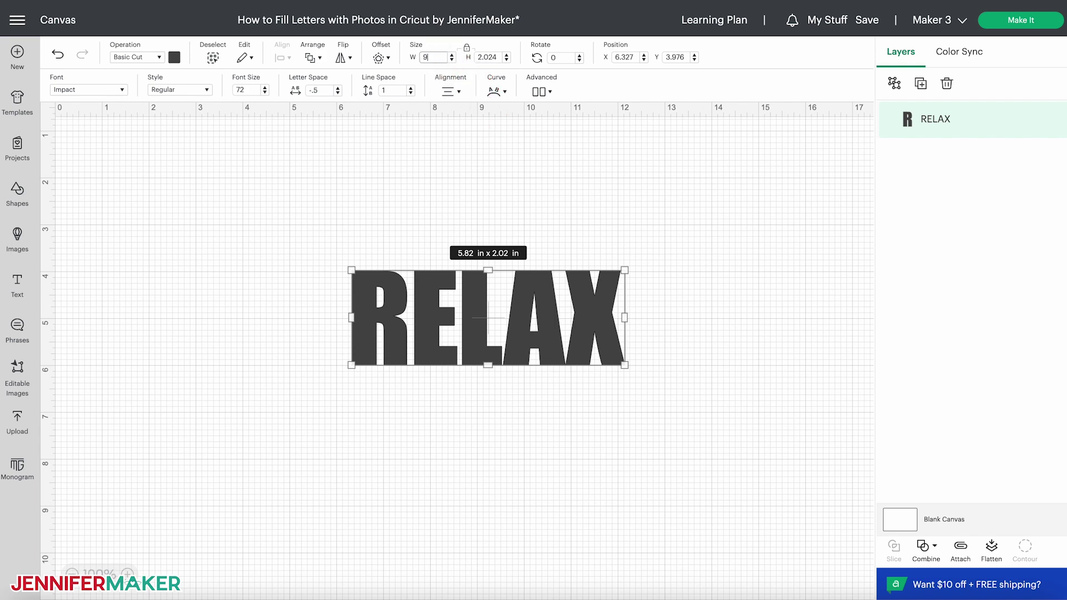
{"action": "key", "text": "Return"}
{"action": "left_click_drag", "start_coordinate": [531, 322], "coordinate": [443, 314]}
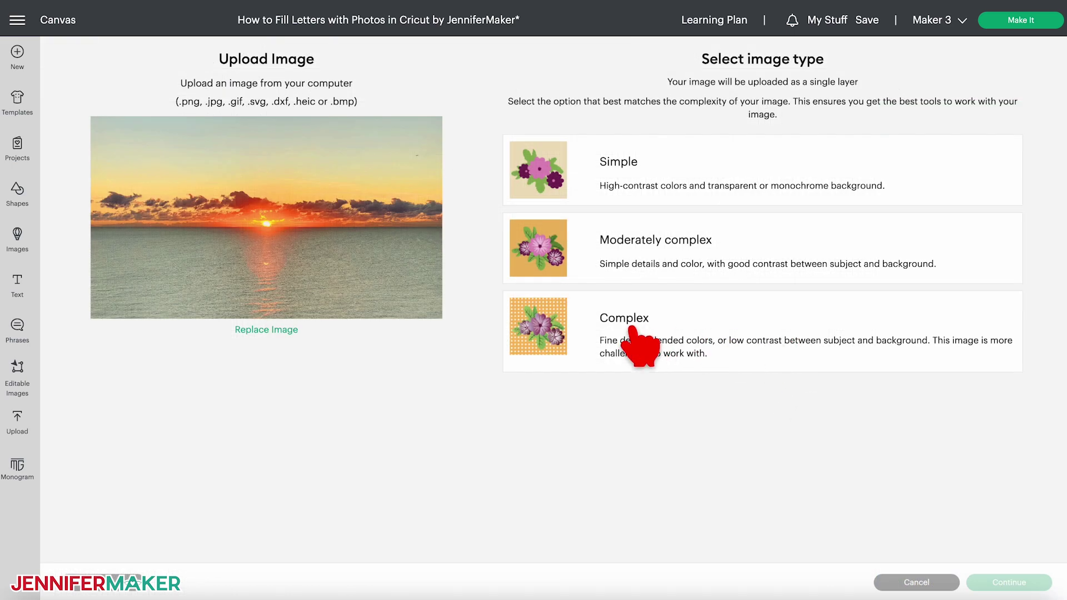
- Choose Complex as the sunset photo's image type and add the newly uploaded photo to the canvas
{"action": "left_click", "coordinate": [639, 344]}
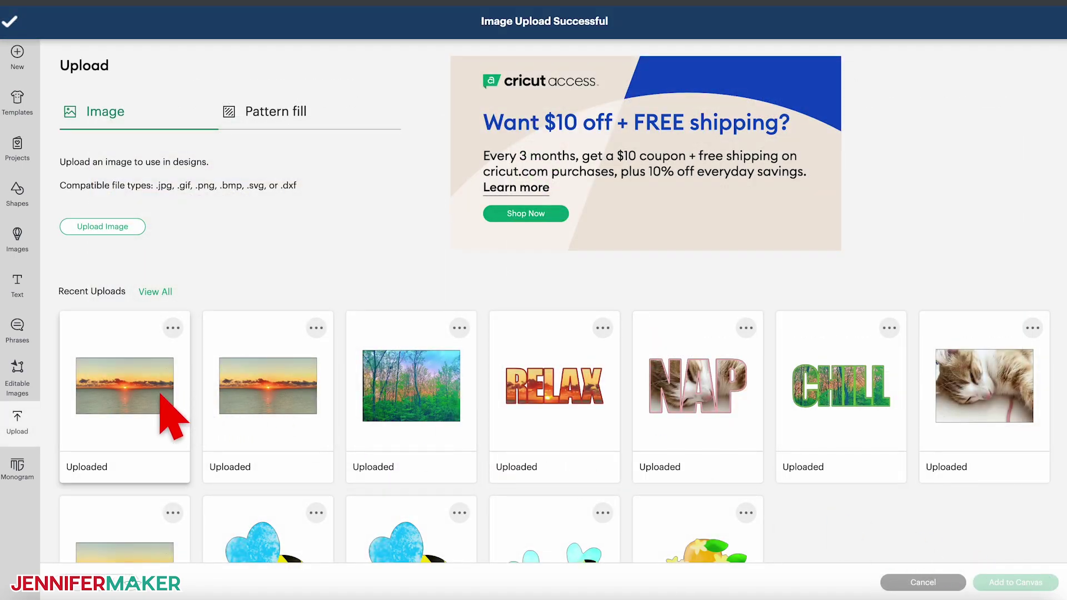
{"action": "left_click", "coordinate": [161, 396]}
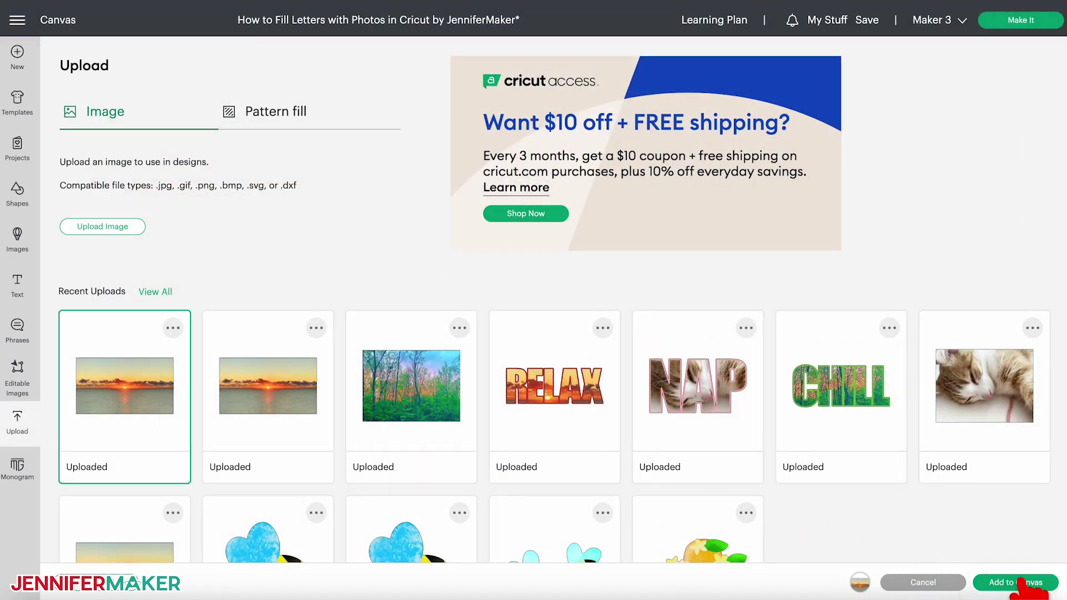
{"action": "left_click", "coordinate": [1035, 583]}
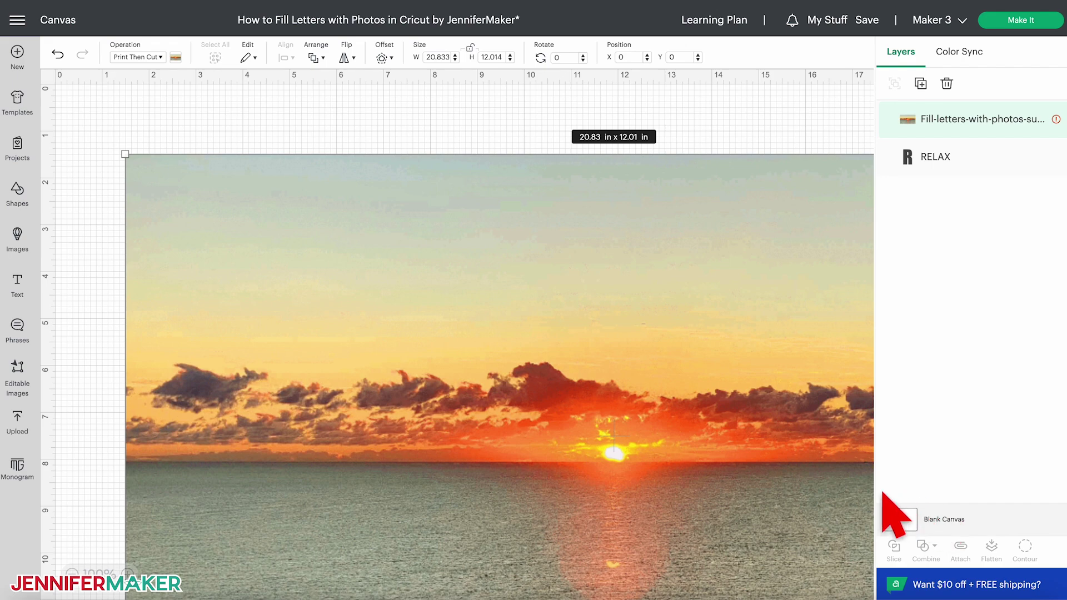
- Move the sunset photo to about X 0.63, Y 0.35 and send it to the back behind the RELAX text
{"action": "left_click_drag", "start_coordinate": [744, 468], "coordinate": [698, 417]}
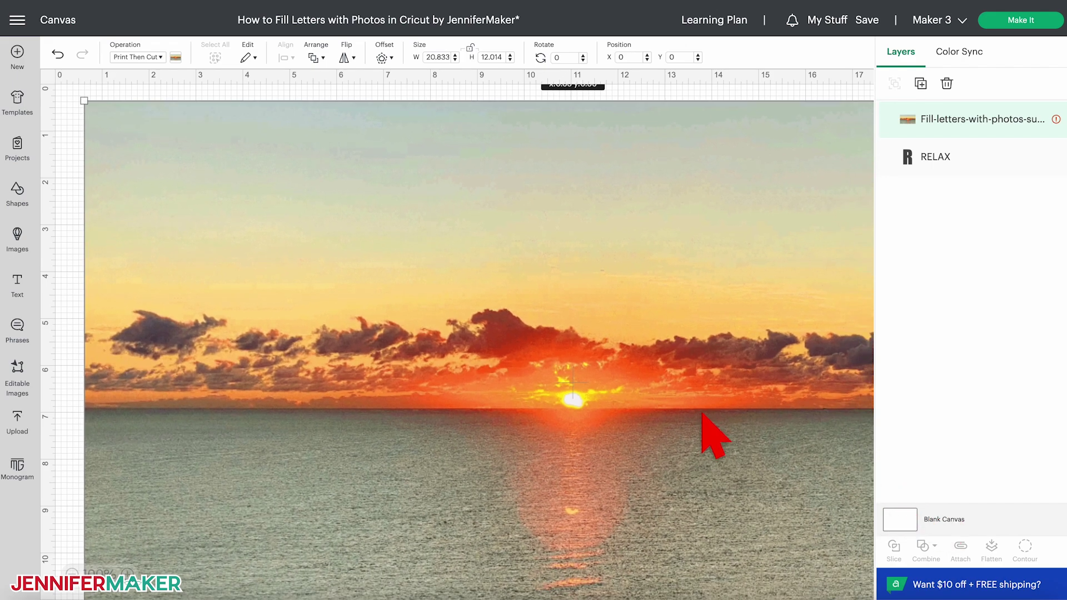
{"action": "left_click", "coordinate": [72, 572]}
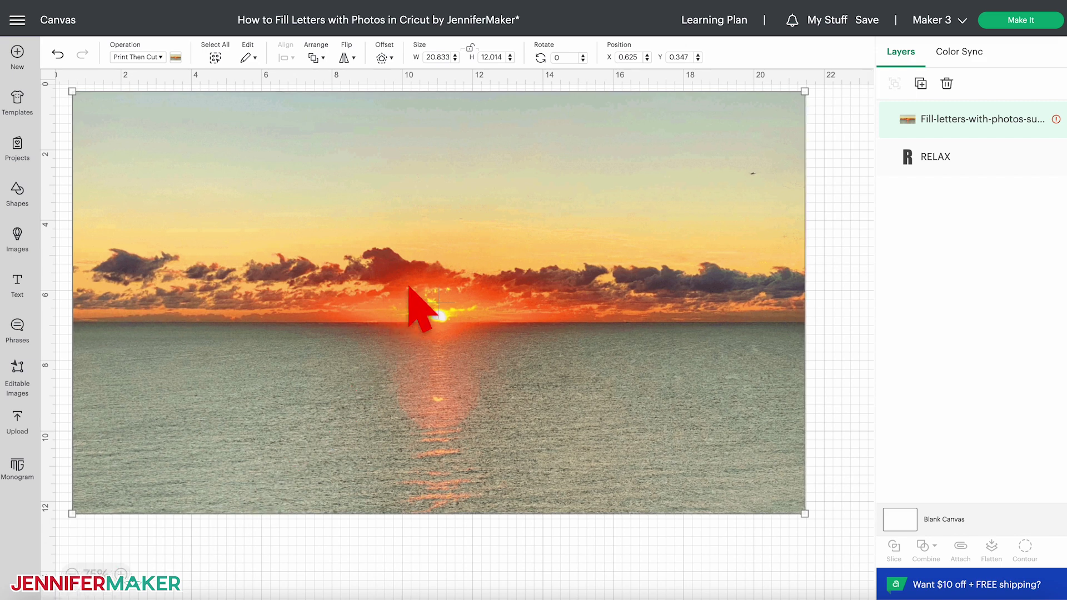
{"action": "left_click", "coordinate": [314, 58]}
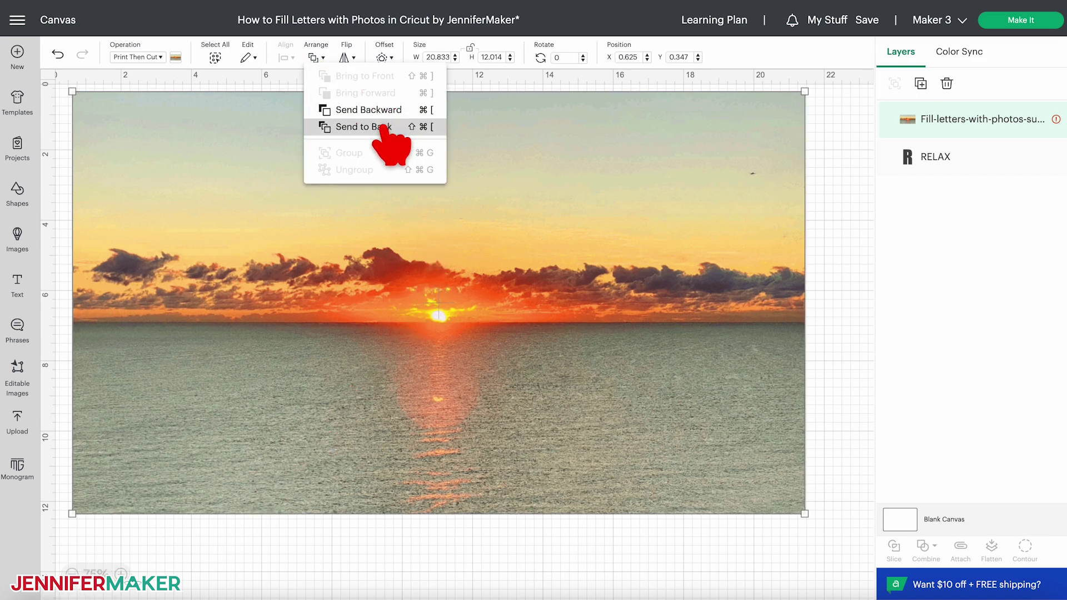
{"action": "left_click", "coordinate": [417, 127]}
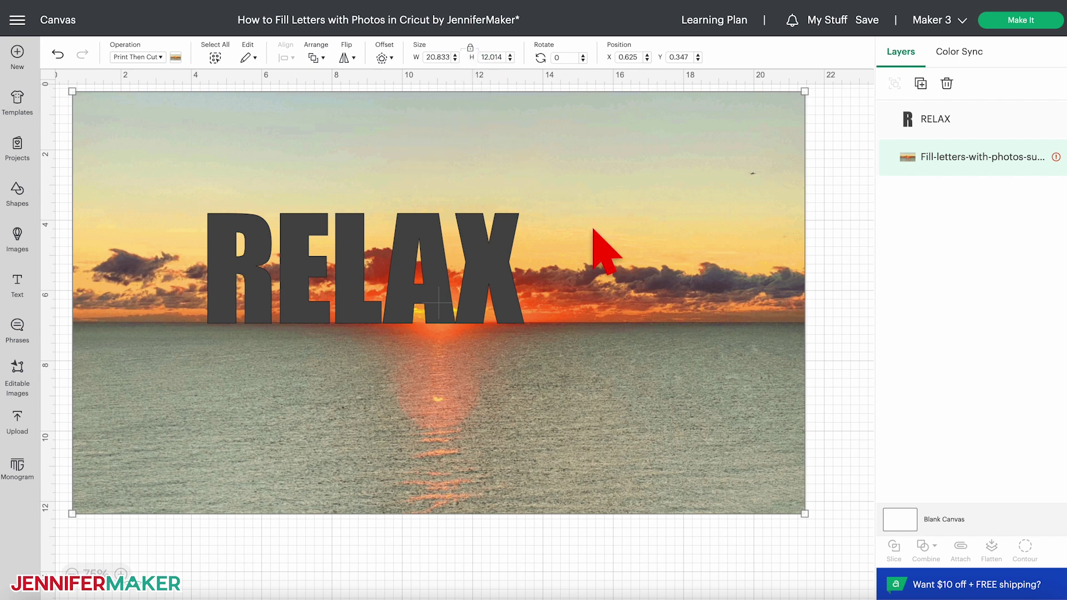
- Shrink the sunset photo to about 12.26 x 7.07 in and place it around the RELAX text at about X 2.42, Y 2.33
{"action": "left_click_drag", "start_coordinate": [805, 512], "coordinate": [620, 400]}
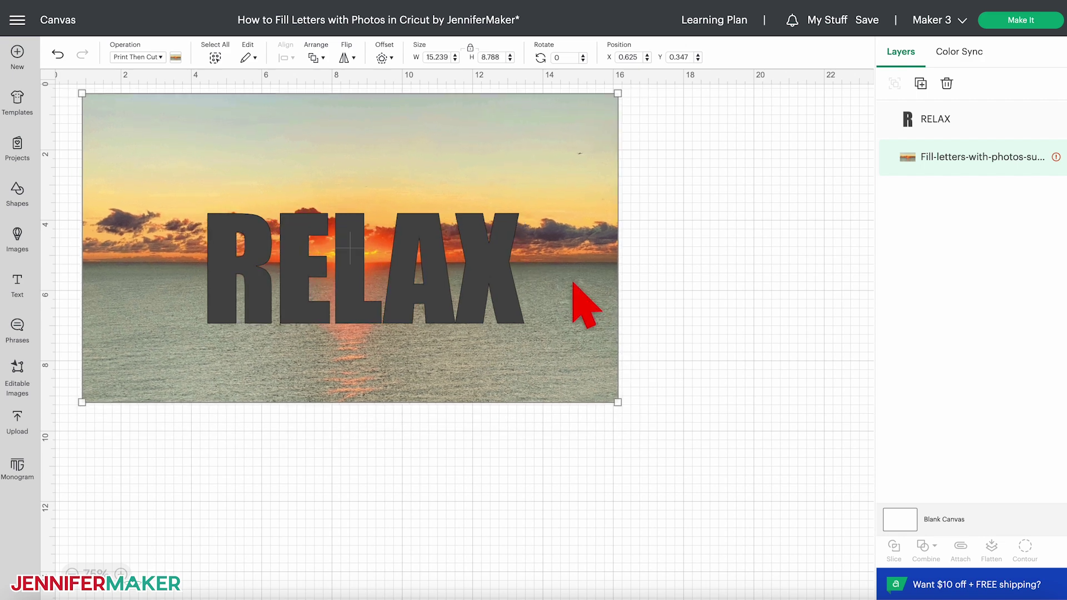
{"action": "left_click_drag", "start_coordinate": [572, 286], "coordinate": [579, 333]}
{"action": "left_click_drag", "start_coordinate": [622, 436], "coordinate": [598, 422]}
{"action": "left_click_drag", "start_coordinate": [502, 378], "coordinate": [516, 391]}
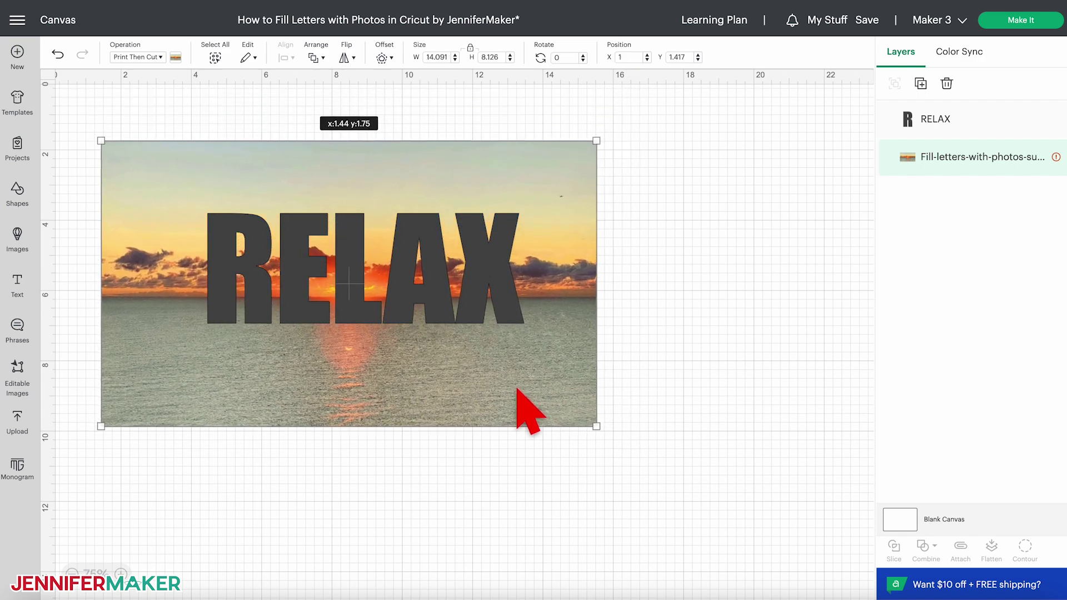
{"action": "left_click_drag", "start_coordinate": [595, 424], "coordinate": [505, 390]}
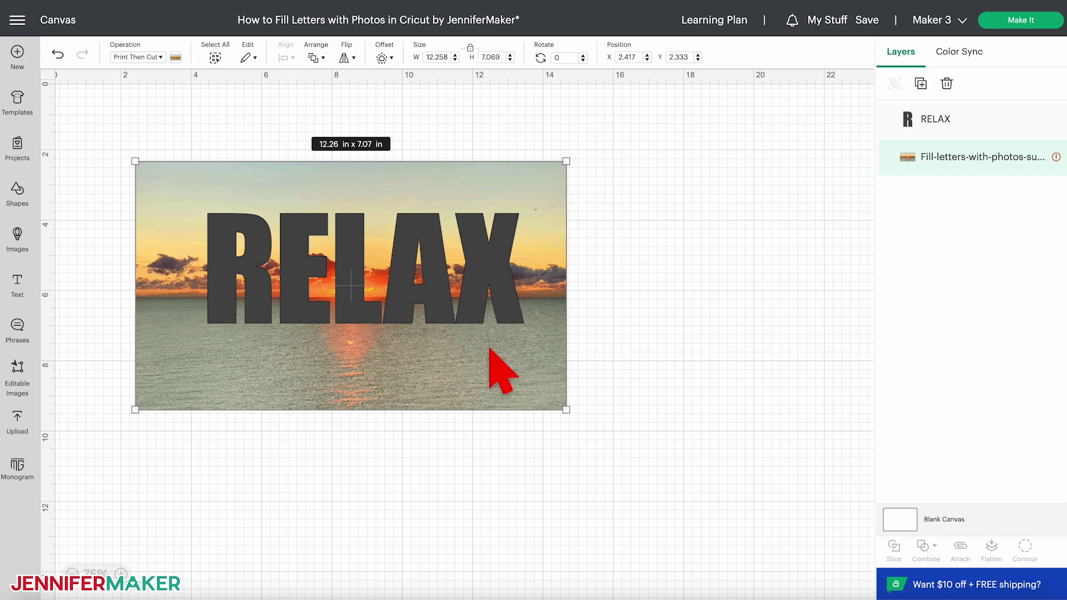
{"action": "left_click", "coordinate": [440, 307]}
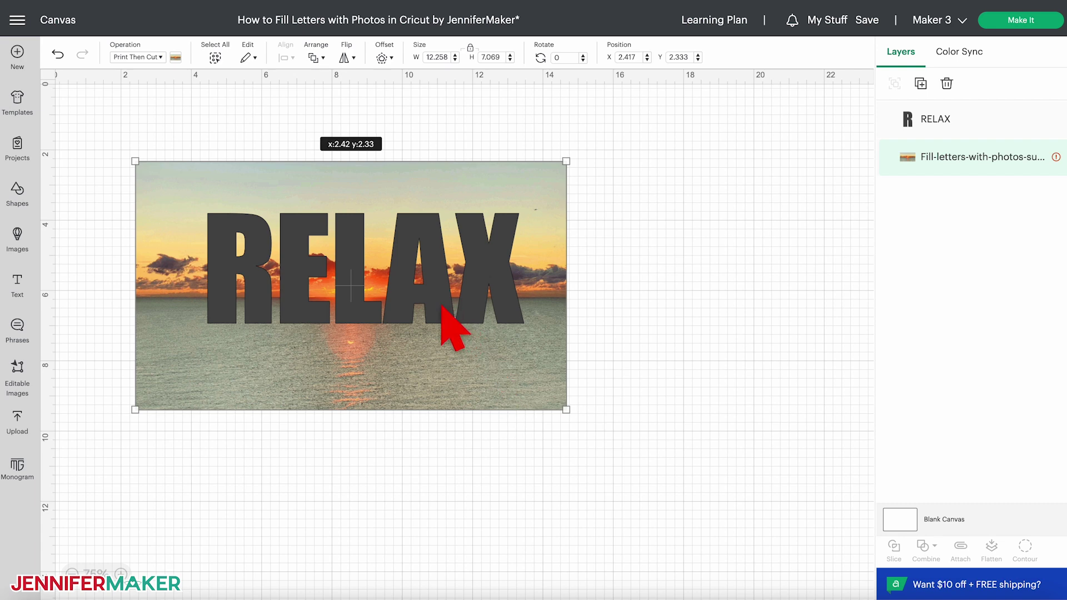
- Change the RELAX text's operation to Pen so the photo shows through the letter outlines
{"action": "left_click", "coordinate": [923, 120]}
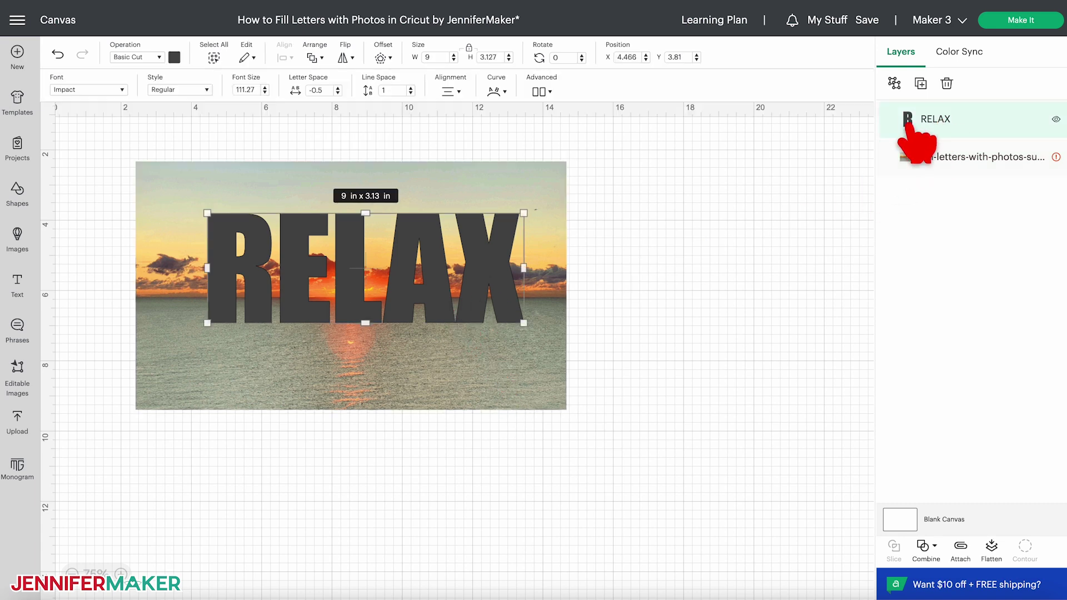
{"action": "left_click", "coordinate": [157, 58]}
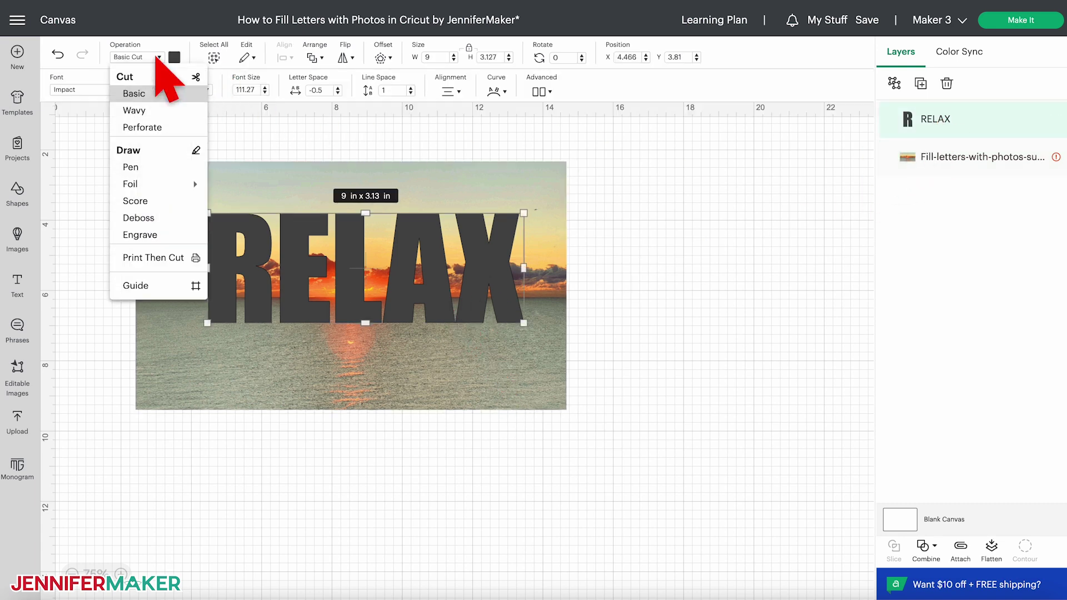
{"action": "left_click", "coordinate": [165, 168]}
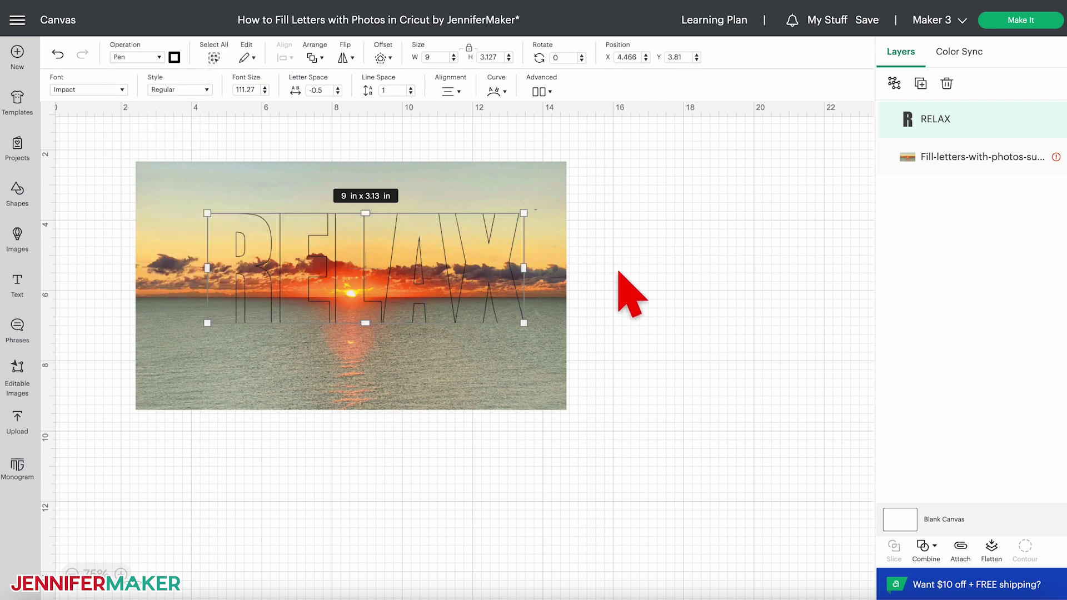
- Reposition the sunset photo behind the RELAX outlines at about X 2.4, Y 2.5
{"action": "left_click", "coordinate": [559, 382]}
{"action": "left_click_drag", "start_coordinate": [559, 382], "coordinate": [560, 374]}
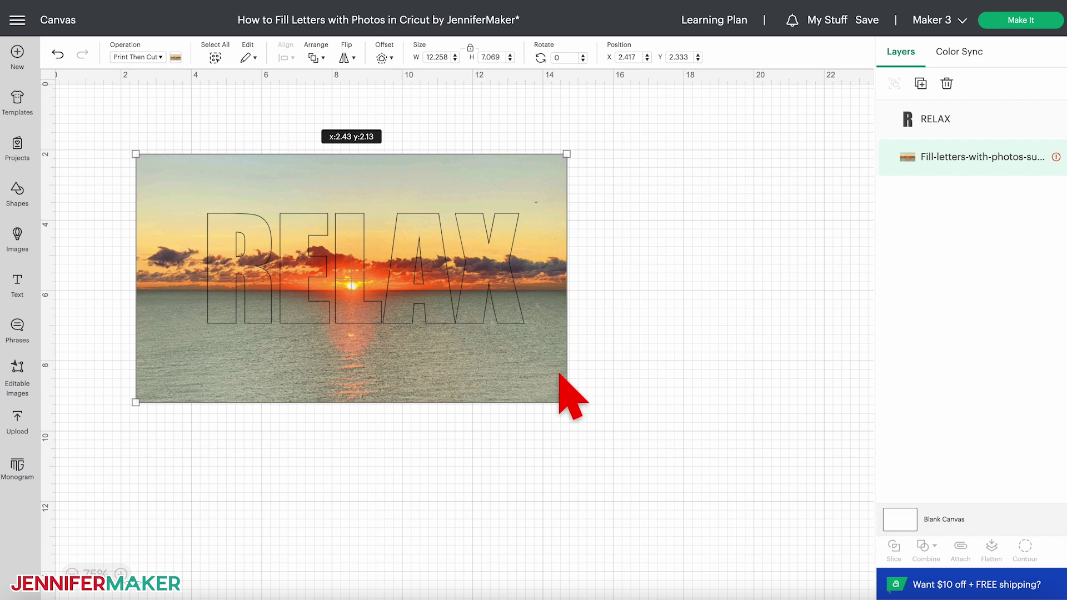
{"action": "left_click_drag", "start_coordinate": [559, 374], "coordinate": [558, 387]}
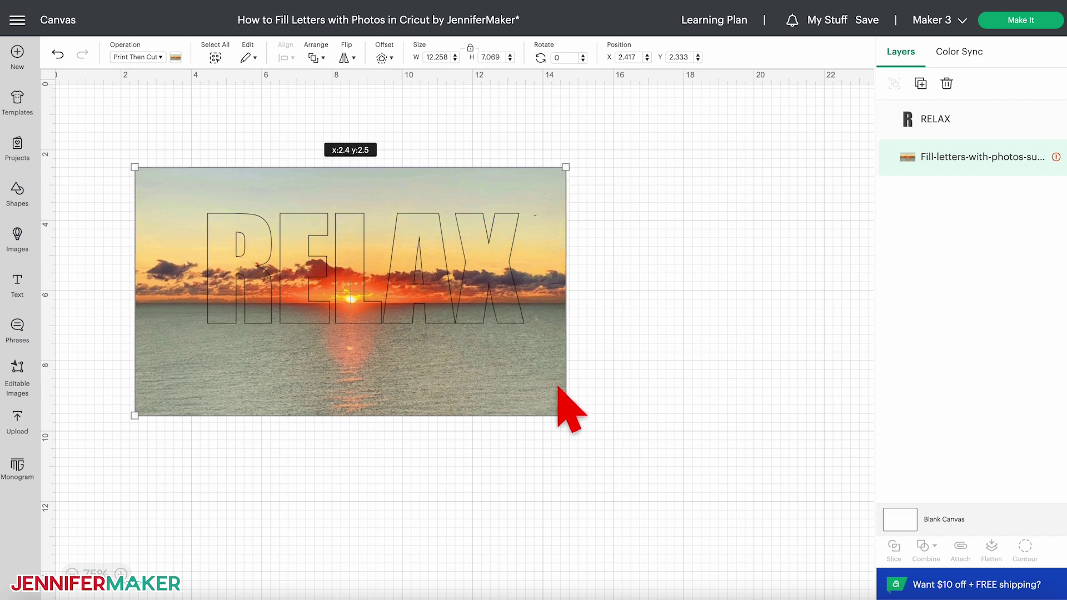
{"action": "left_click_drag", "start_coordinate": [558, 388], "coordinate": [559, 387]}
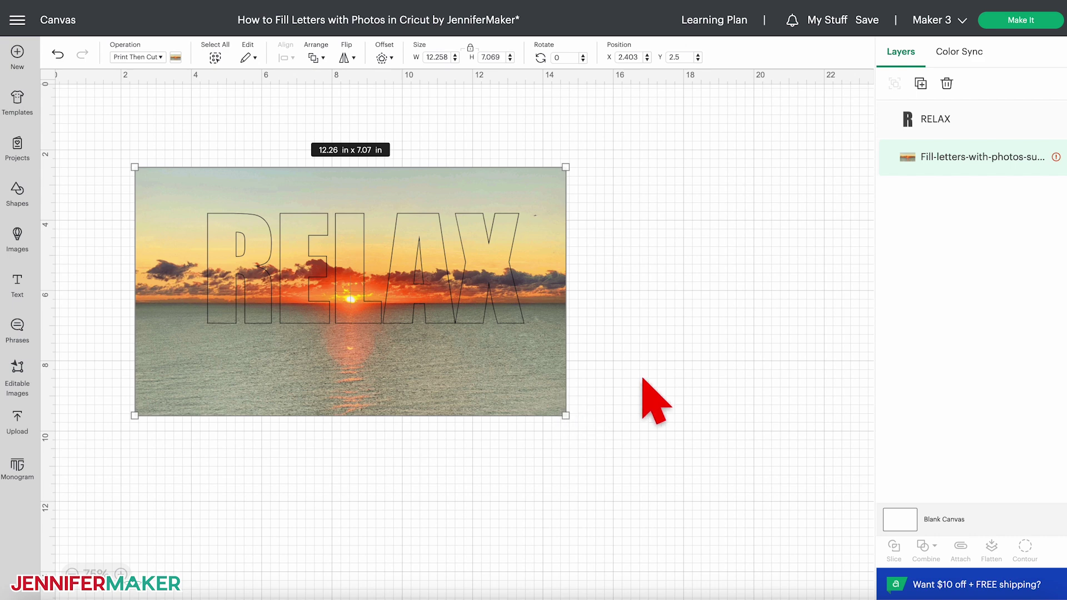
- Change the RELAX text's operation to Print Then Cut
{"action": "left_click", "coordinate": [929, 122]}
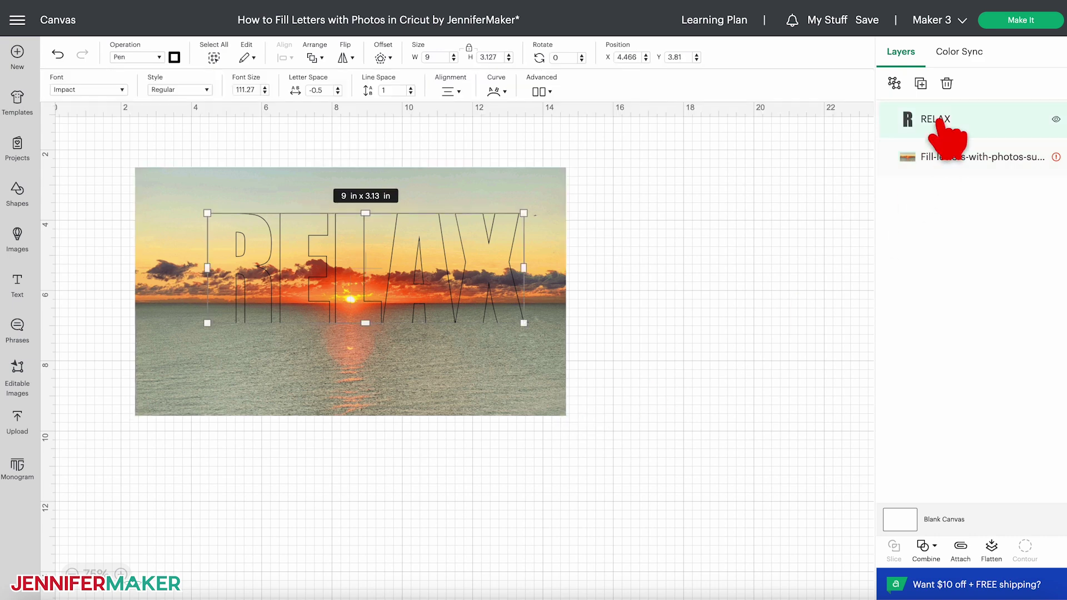
{"action": "left_click", "coordinate": [158, 58]}
{"action": "left_click", "coordinate": [177, 259]}
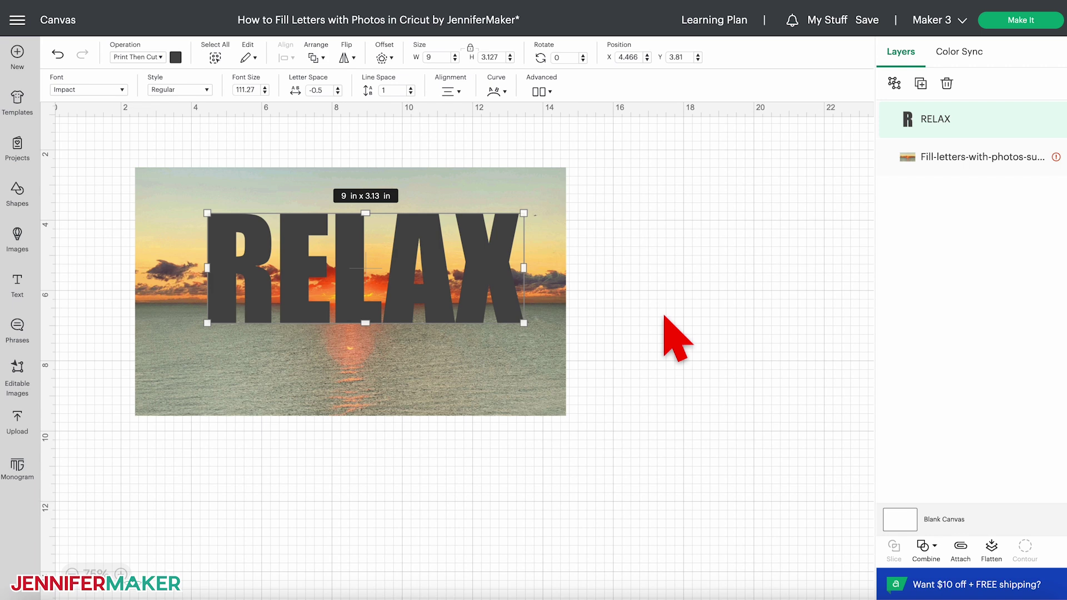
- Select the RELAX text and the sunset photo together and slice them
{"action": "left_click_drag", "start_coordinate": [648, 402], "coordinate": [311, 139]}
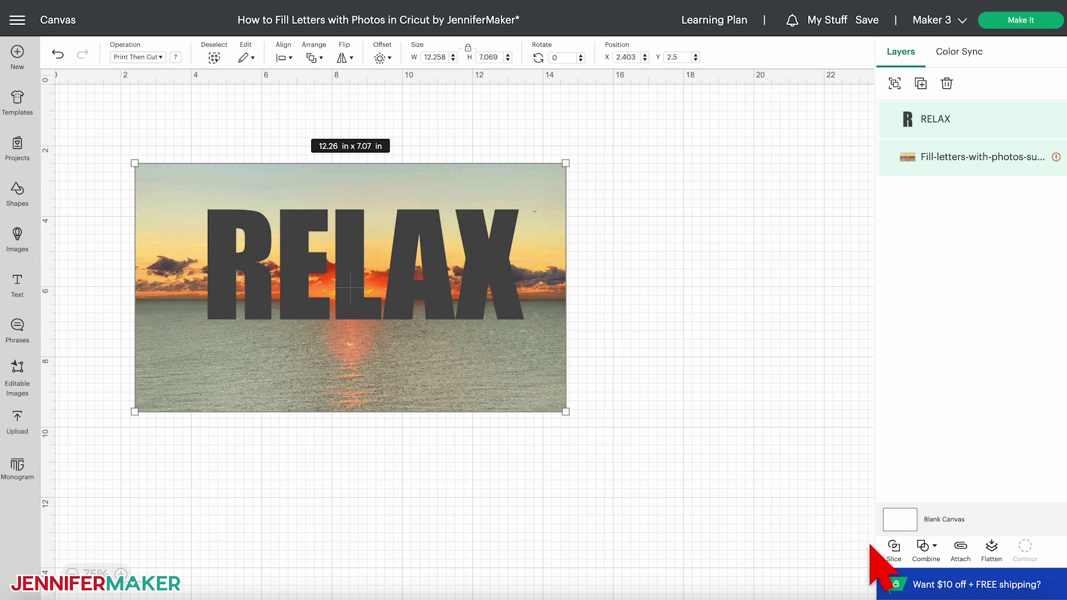
{"action": "left_click", "coordinate": [893, 547]}
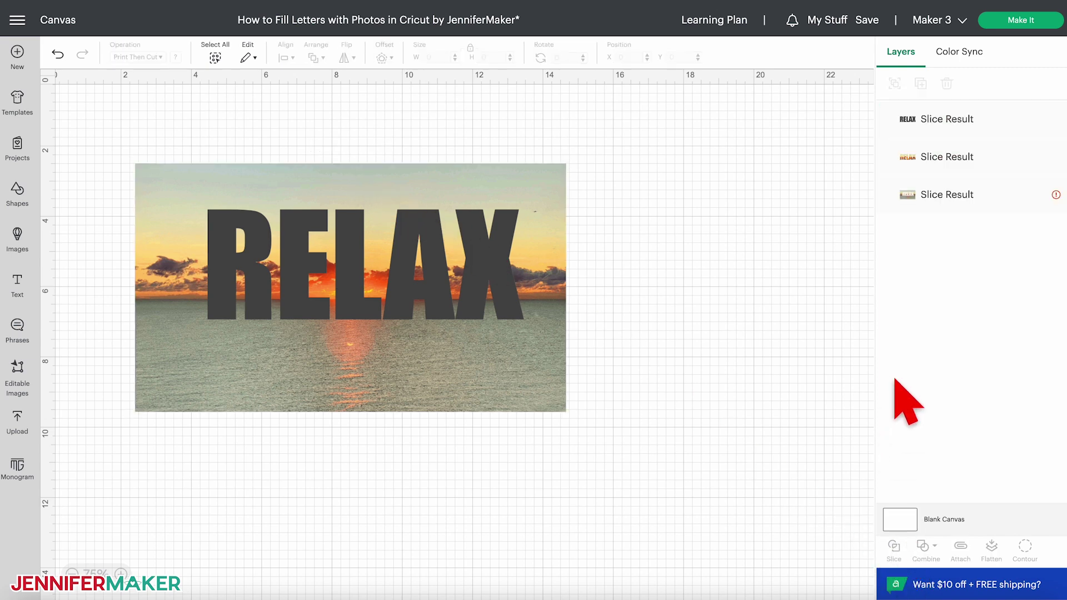
- Delete the solid RELAX slice and the leftover sunset photo slice, keeping only the photo-filled RELAX letters
{"action": "left_click", "coordinate": [976, 120]}
{"action": "left_click", "coordinate": [981, 195], "text": "shift"}
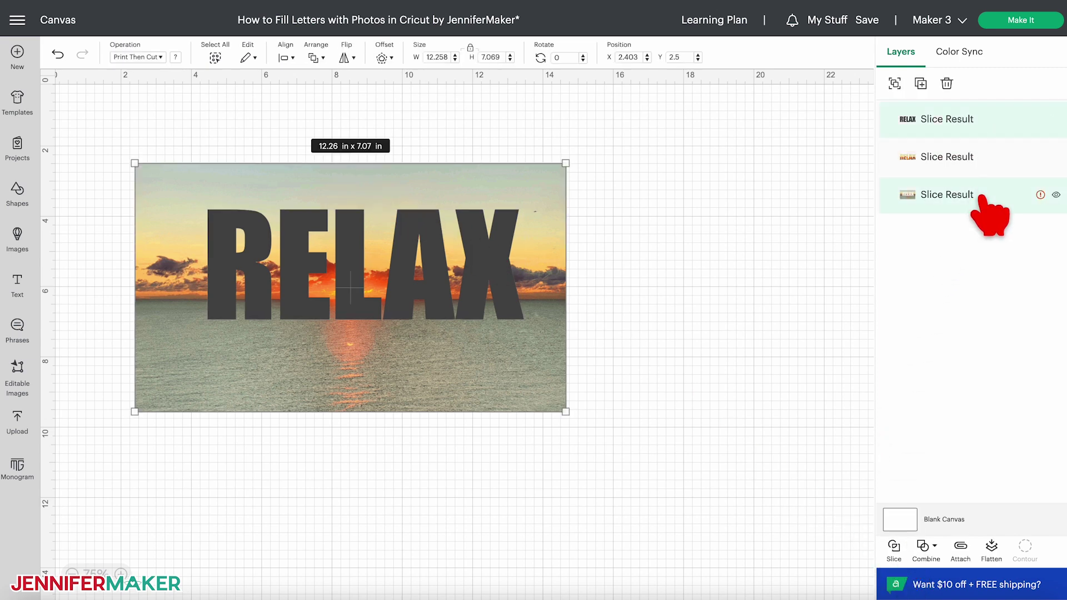
{"action": "left_click", "coordinate": [947, 83]}
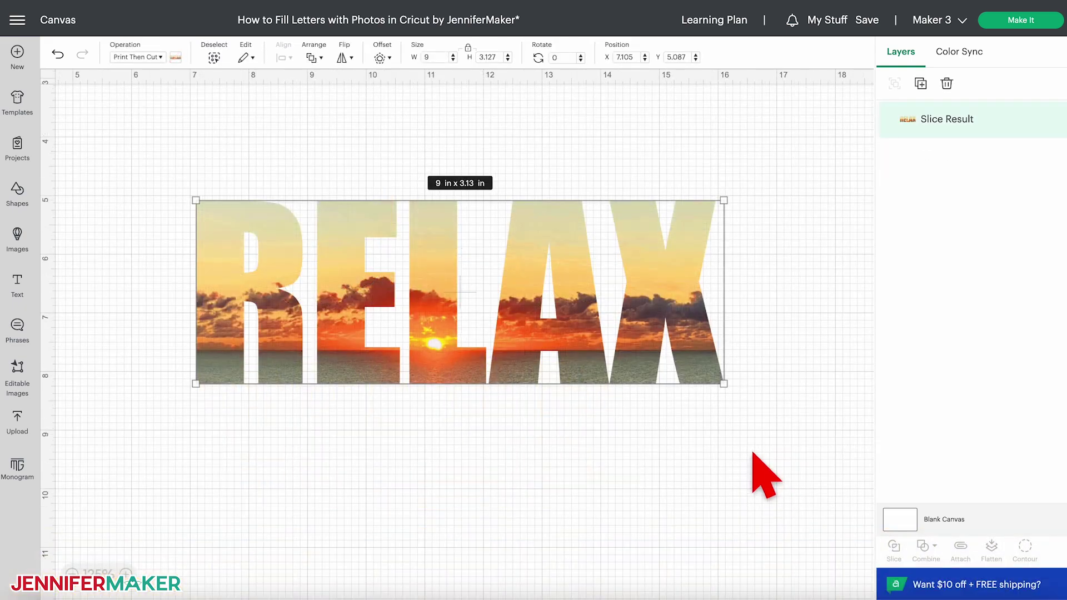
- Add a 0.125 in offset with rounded corners around the photo-filled RELAX letters
{"action": "left_click", "coordinate": [379, 57]}
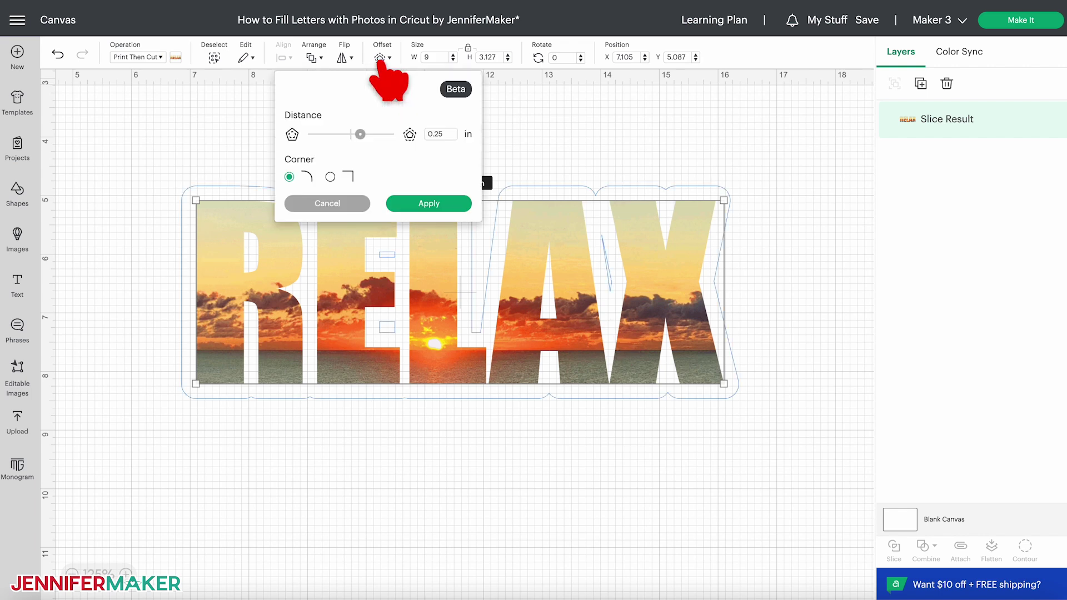
{"action": "mouse_move", "coordinate": [359, 135]}
{"action": "left_mouse_down"}
{"action": "mouse_move", "coordinate": [381, 134]}
{"action": "mouse_move", "coordinate": [367, 134]}
{"action": "left_mouse_up"}
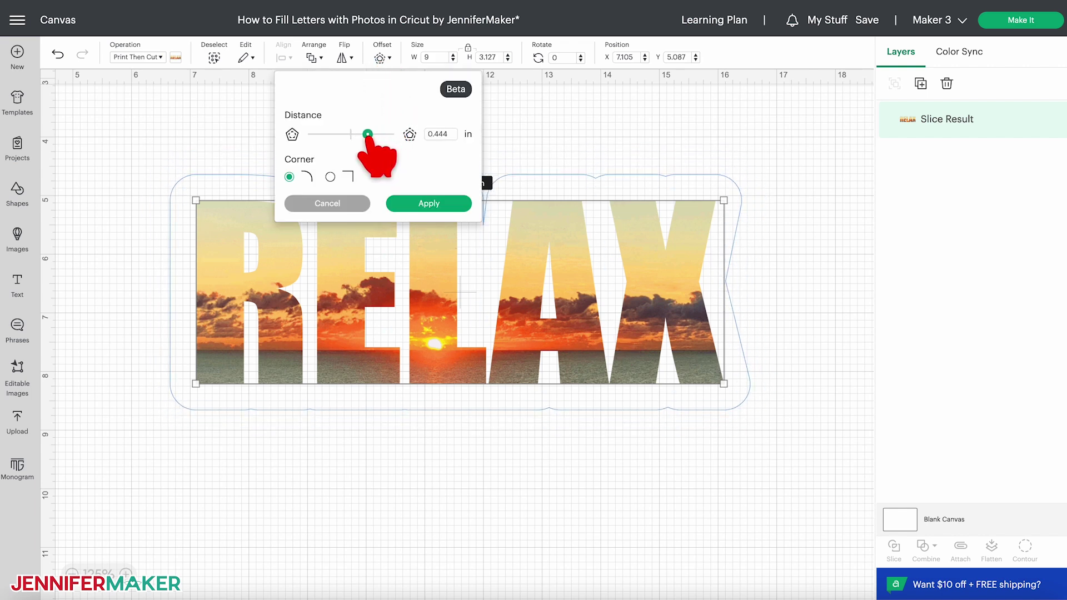
{"action": "double_click", "coordinate": [441, 134]}
{"action": "type", "text": ".125"}
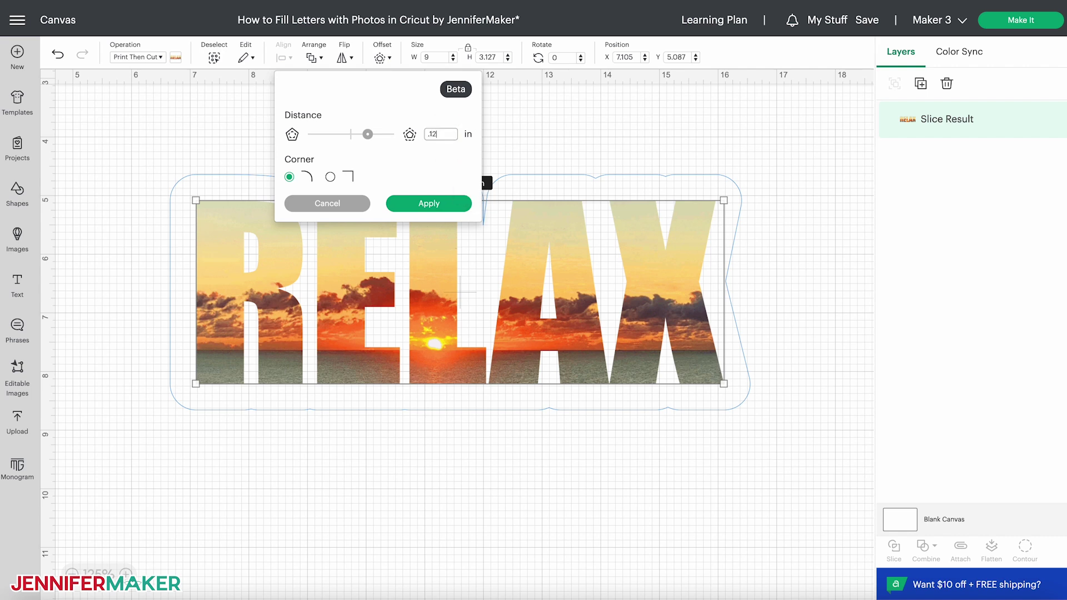
{"action": "left_click", "coordinate": [460, 206]}
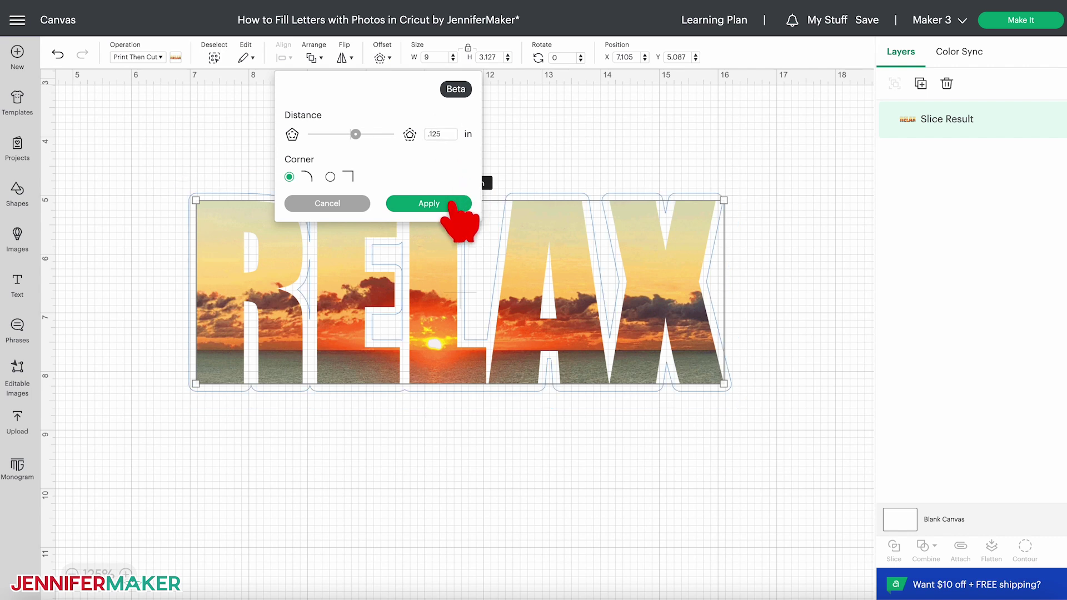
- Color the RELAX offset dark orange and flatten it together with the photo-filled letters into one printable image
{"action": "left_click", "coordinate": [176, 57]}
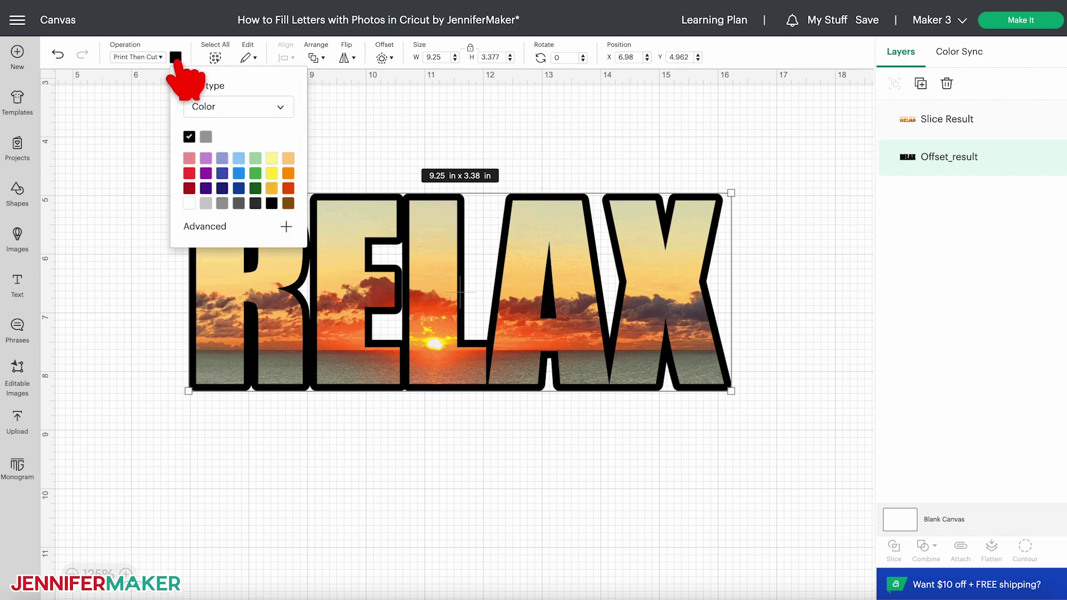
{"action": "left_click", "coordinate": [289, 188]}
{"action": "left_click", "coordinate": [771, 187]}
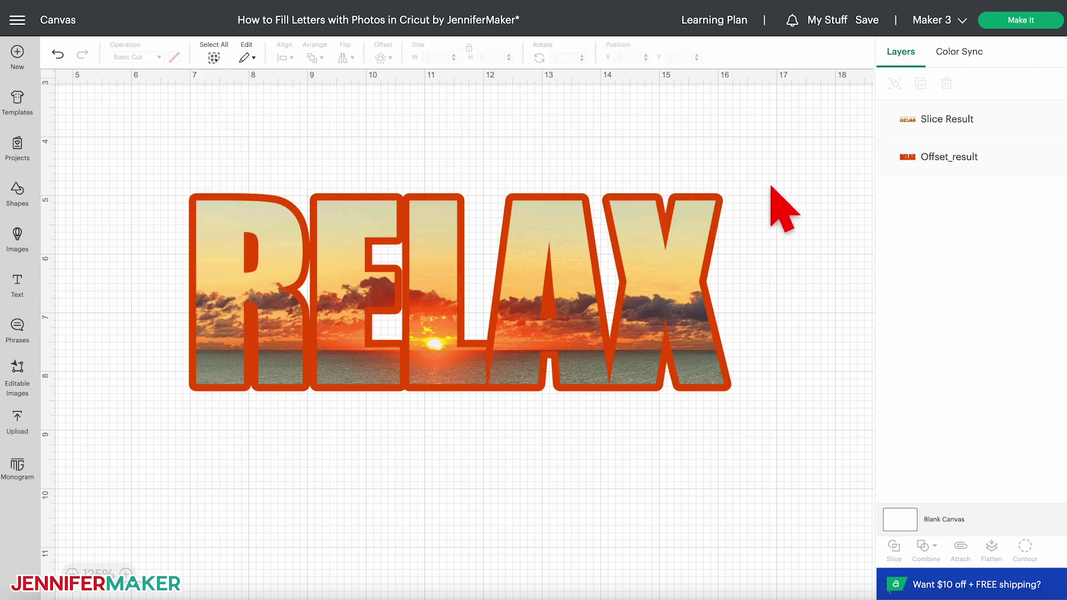
{"action": "left_click_drag", "start_coordinate": [150, 135], "coordinate": [770, 444]}
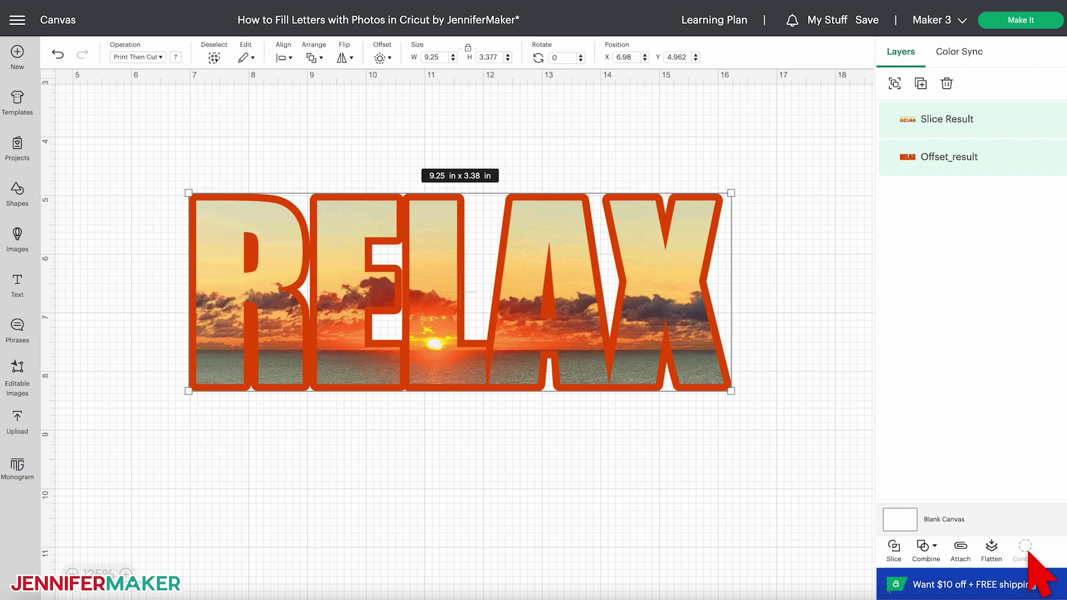
{"action": "left_click", "coordinate": [992, 547]}
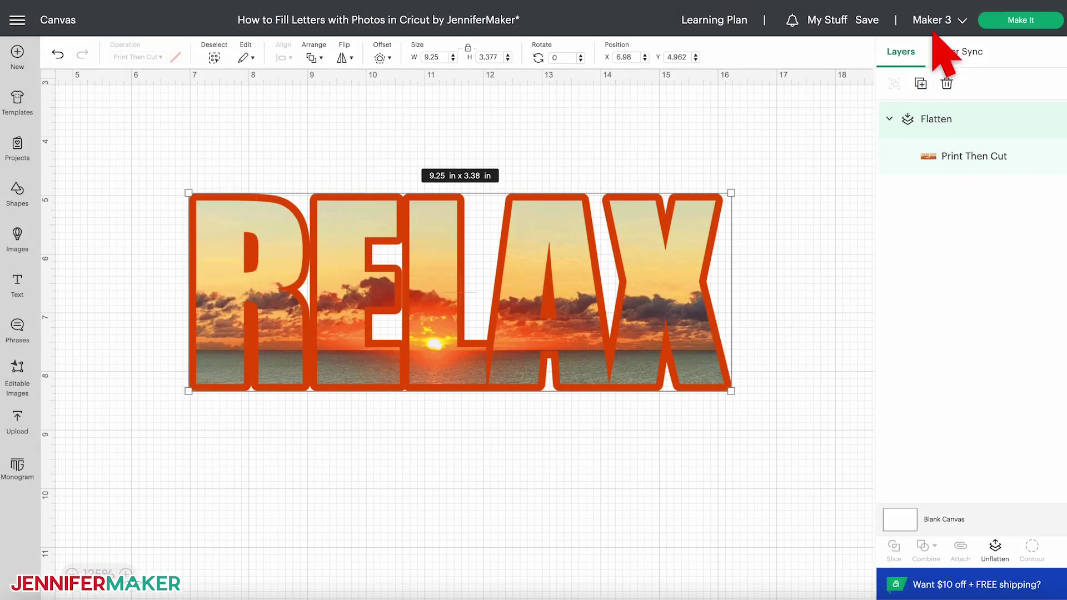
- Prepare the flattened RELAX design on an 8.5 in x 11 in (Letter) mat with Mirror turned on
{"action": "left_click", "coordinate": [1045, 25]}
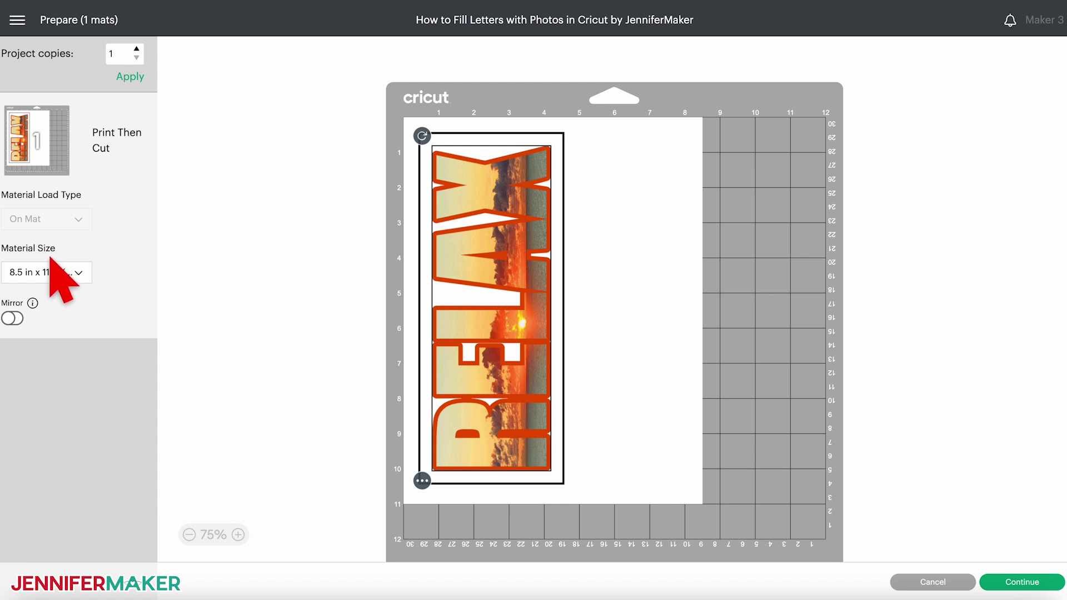
{"action": "left_click", "coordinate": [69, 272]}
{"action": "left_click", "coordinate": [81, 316]}
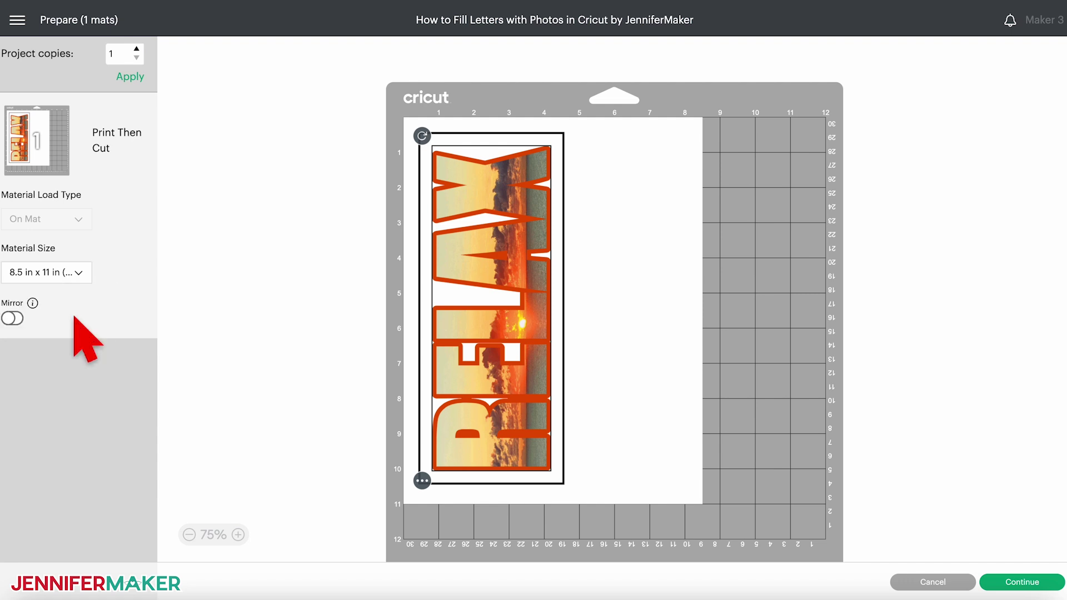
{"action": "left_click", "coordinate": [12, 320]}
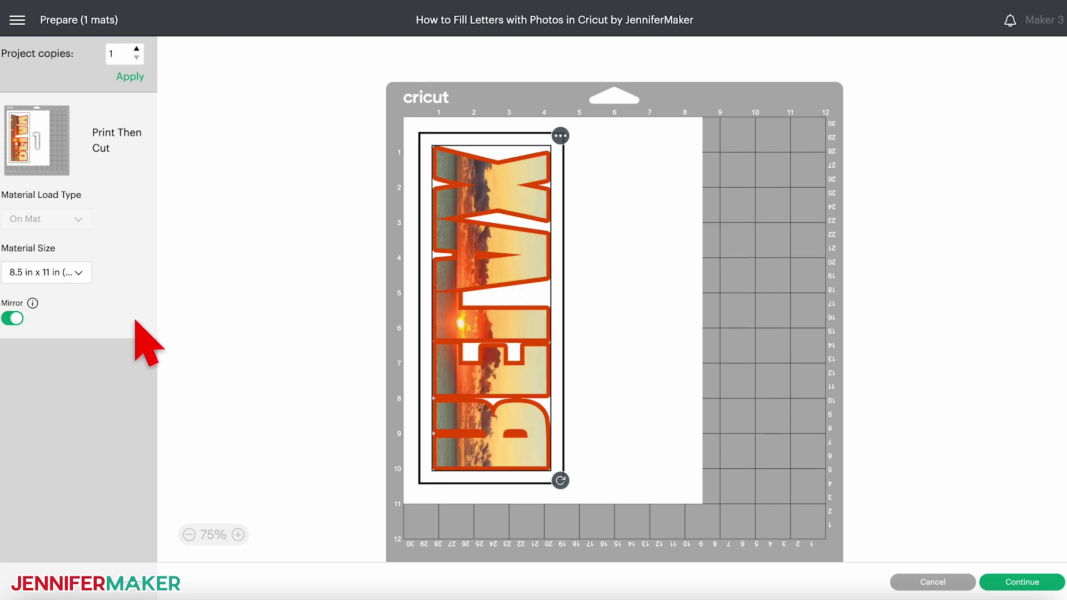
- Continue to the Make stage and open the print setup for the mirrored RELAX design
{"action": "left_click", "coordinate": [1048, 583]}
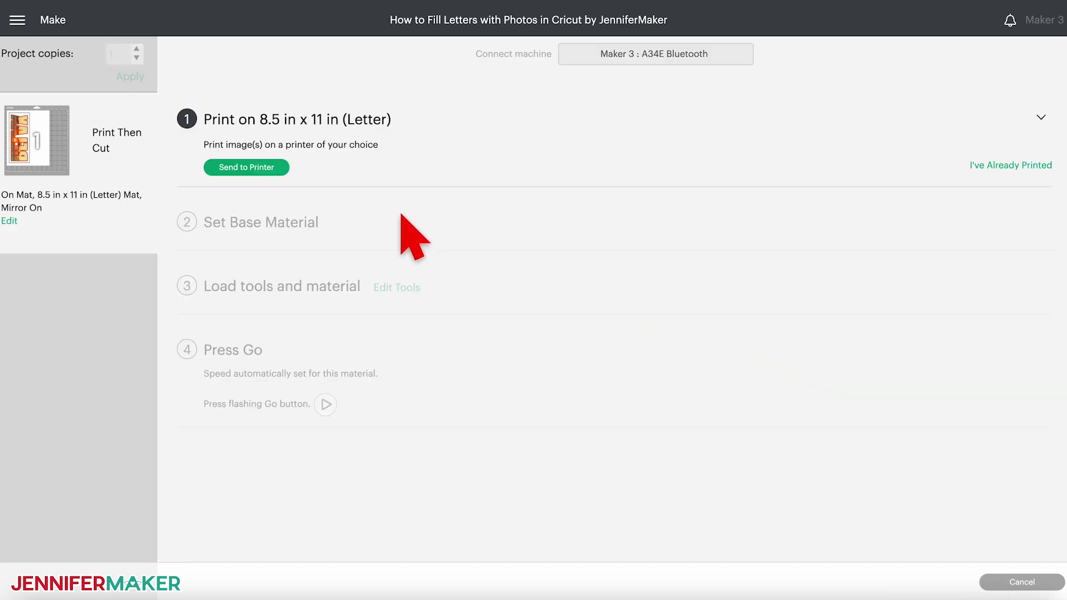
{"action": "left_click", "coordinate": [278, 168]}
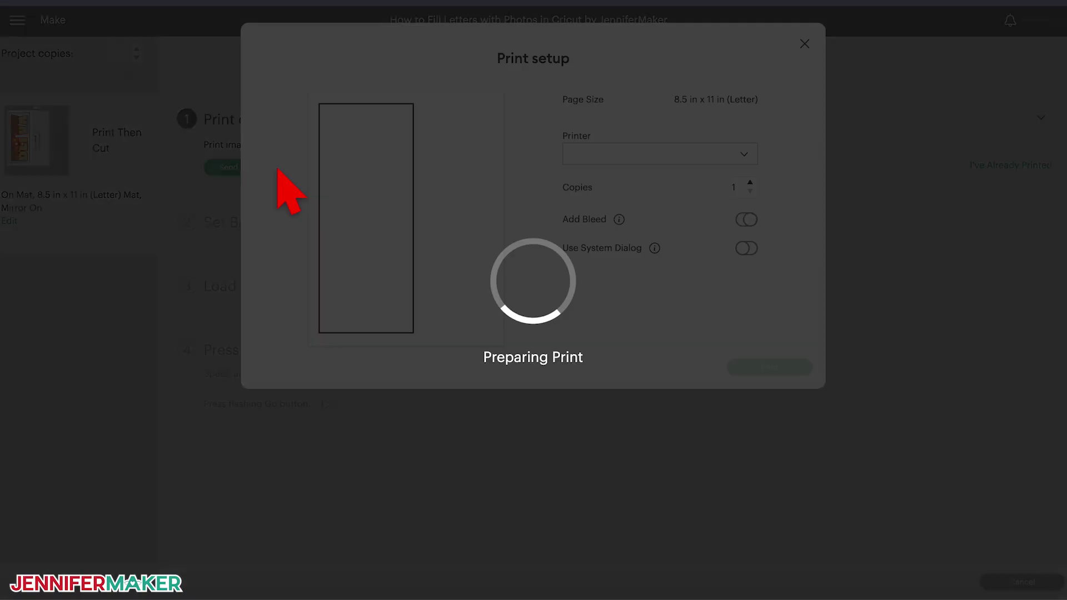